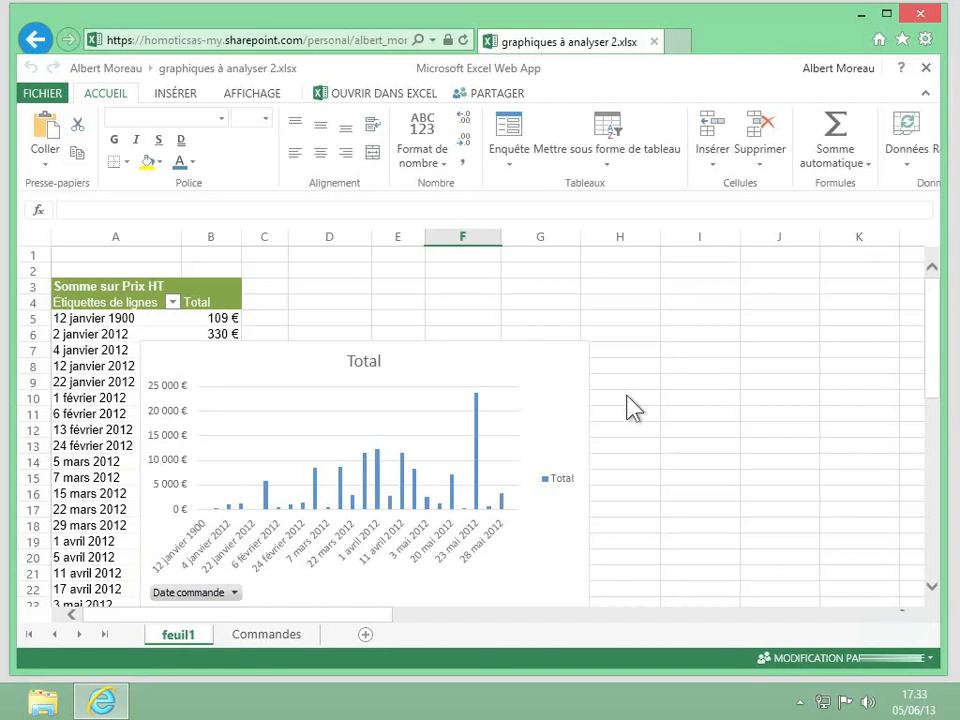
- View the order data on the Commandes sheet, and return to the pivot chart on feuil1
scroll(632, 408, down, 1)
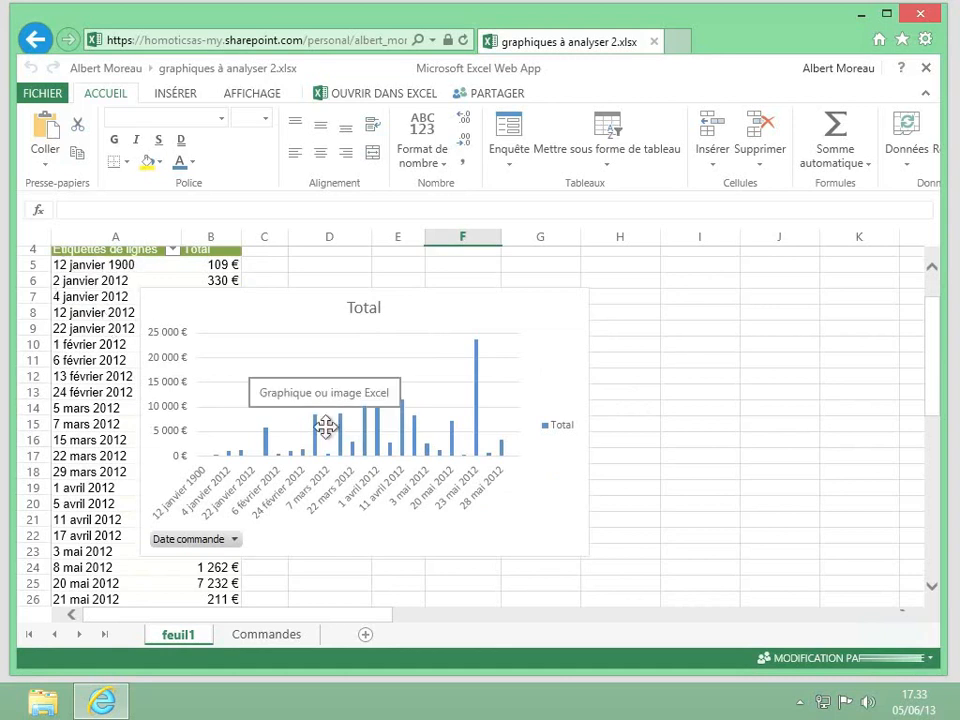
click(267, 635)
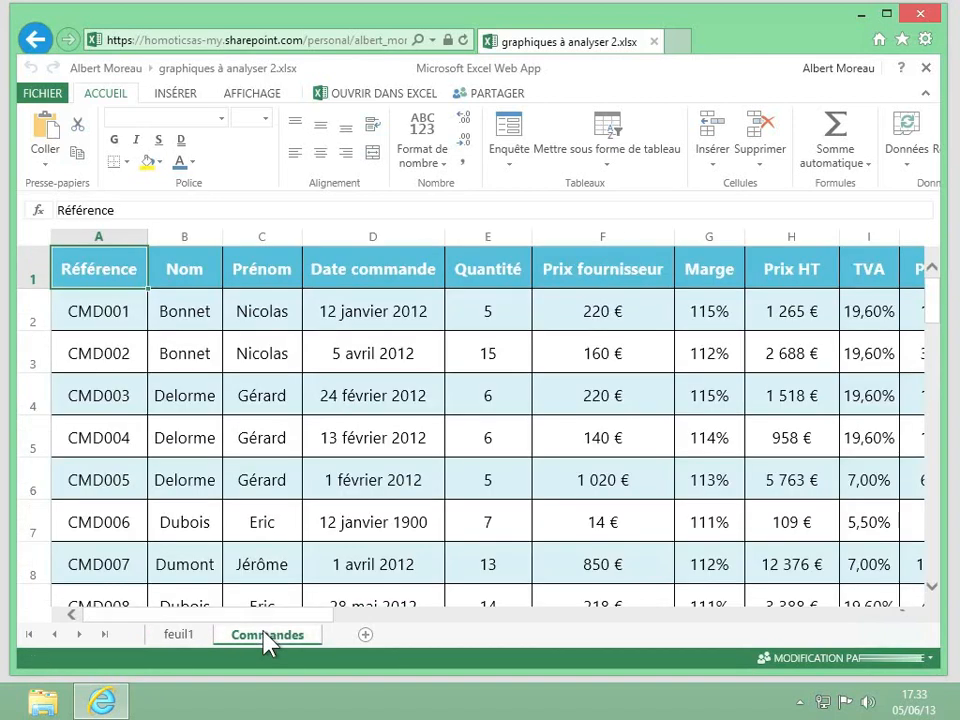
click(180, 636)
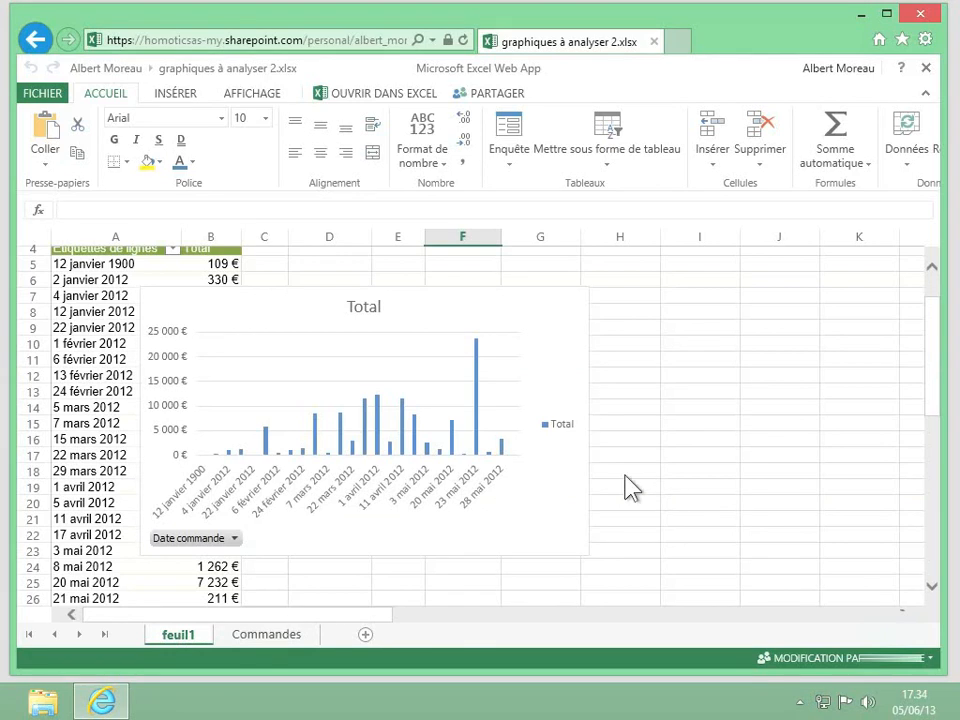
- Examine the sorting and value filter options of the chart's Date commande field without applying any
click(226, 540)
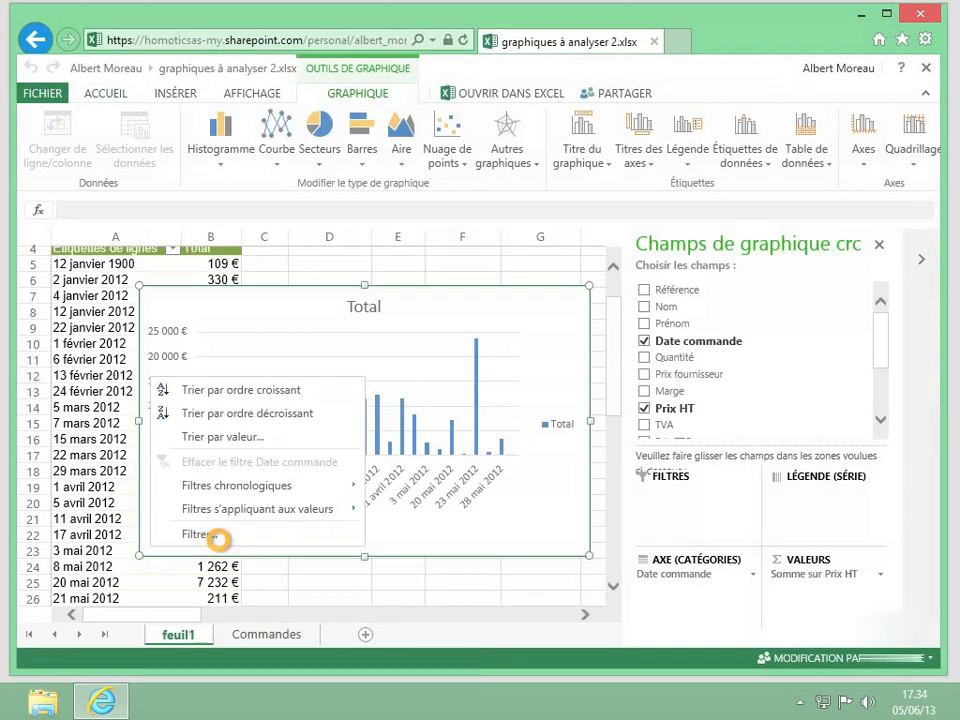
mouse_move(300, 509)
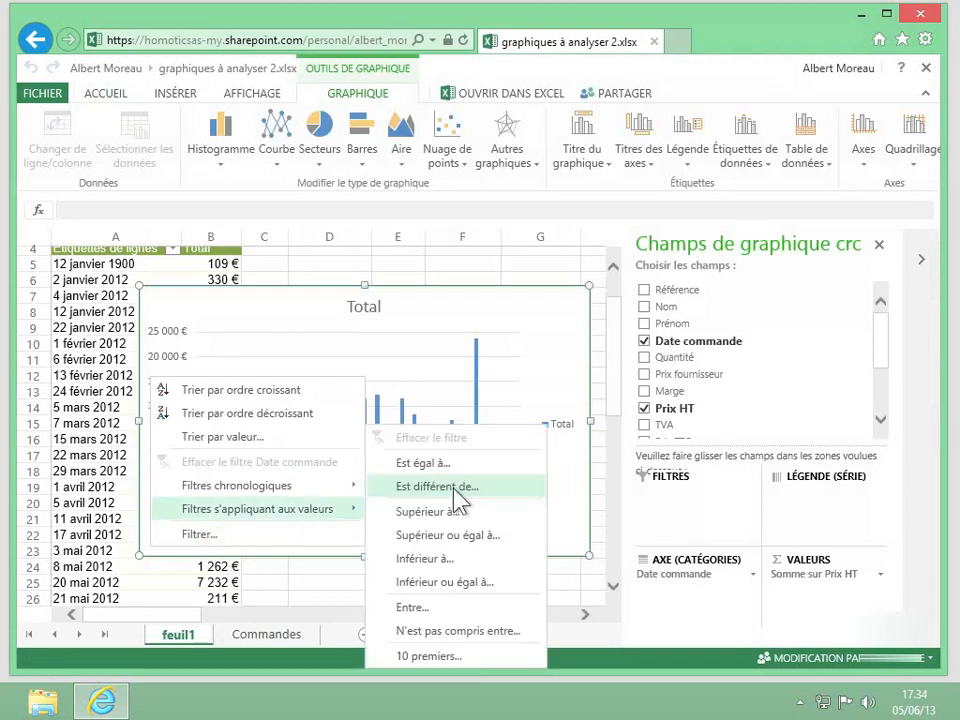
click(576, 479)
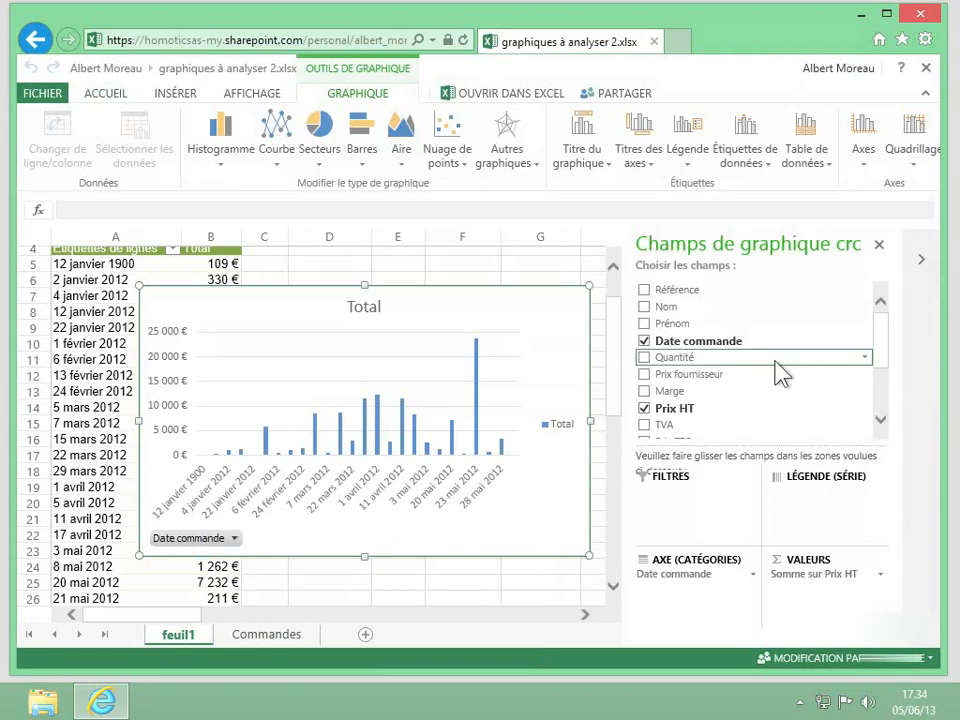
- Close the chart's field list and display it again for the selected pivot chart
click(879, 245)
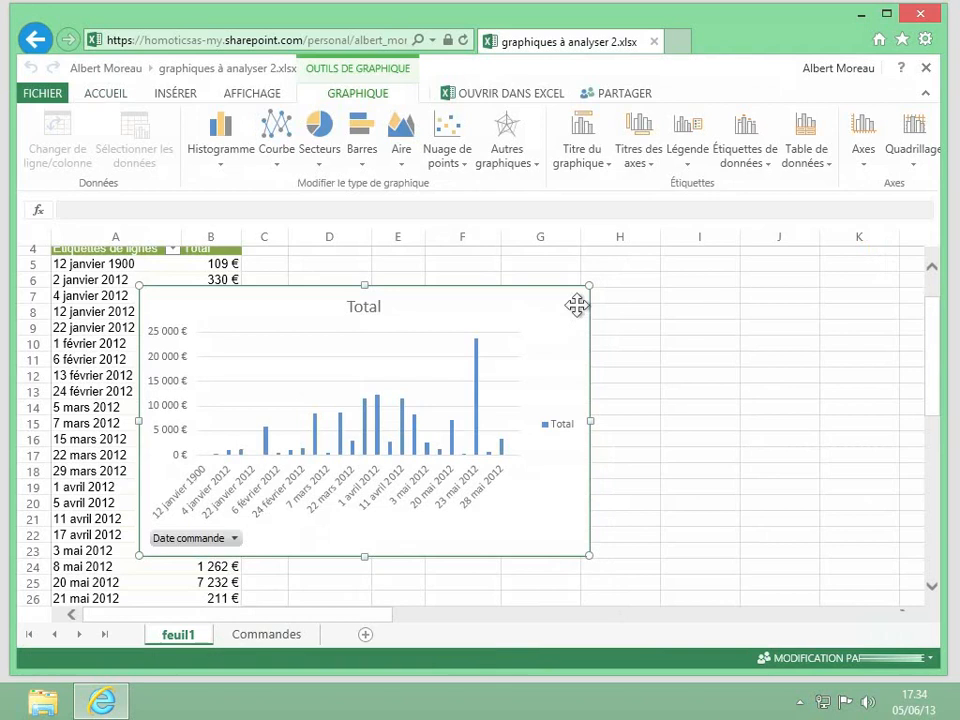
right_click(528, 323)
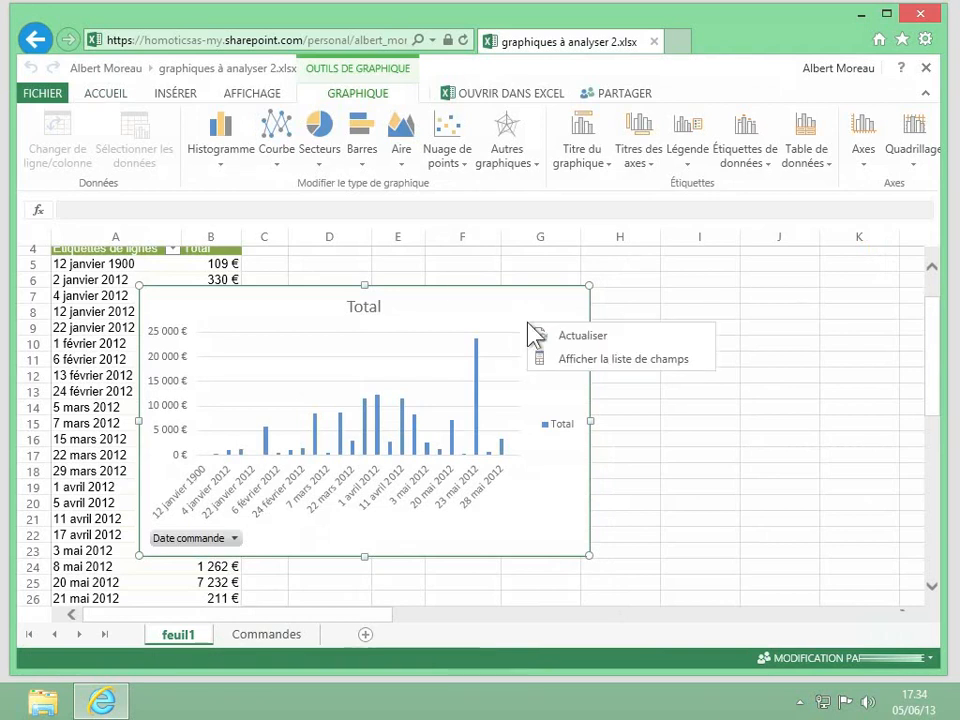
click(596, 358)
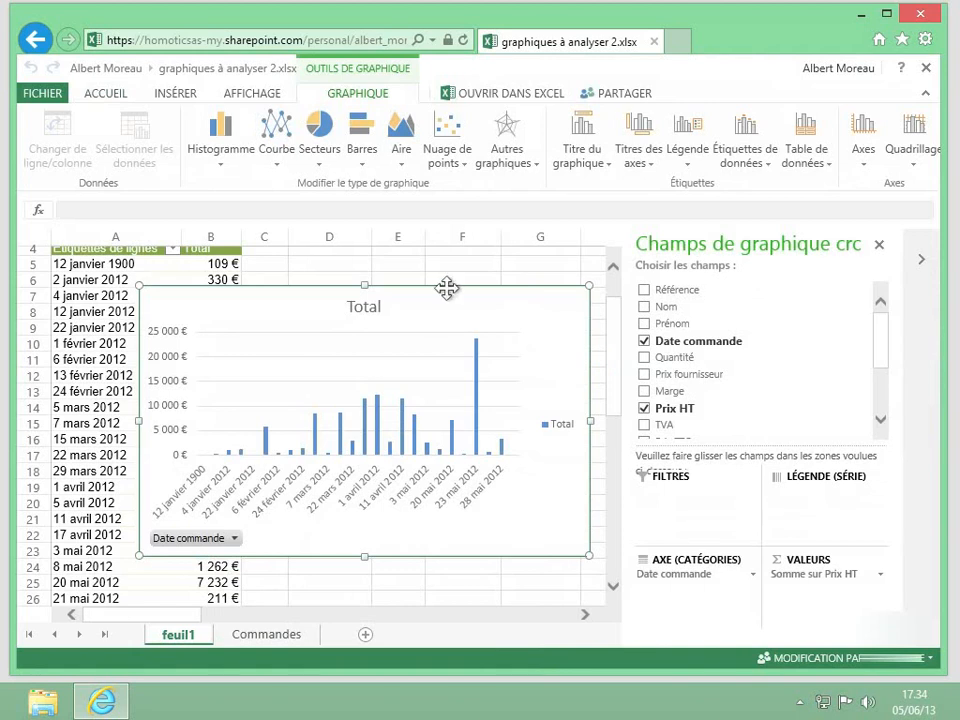
- Move the chart to the right and shrink it slightly so it no longer covers the pivot table's Total column
drag(446, 288, 523, 287)
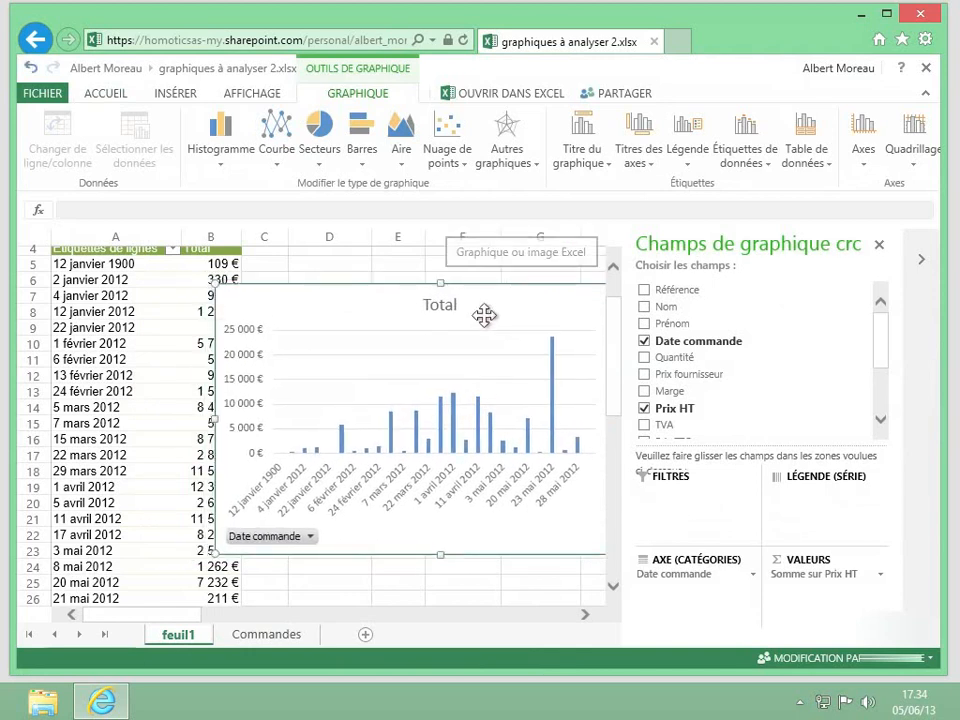
drag(212, 549, 245, 540)
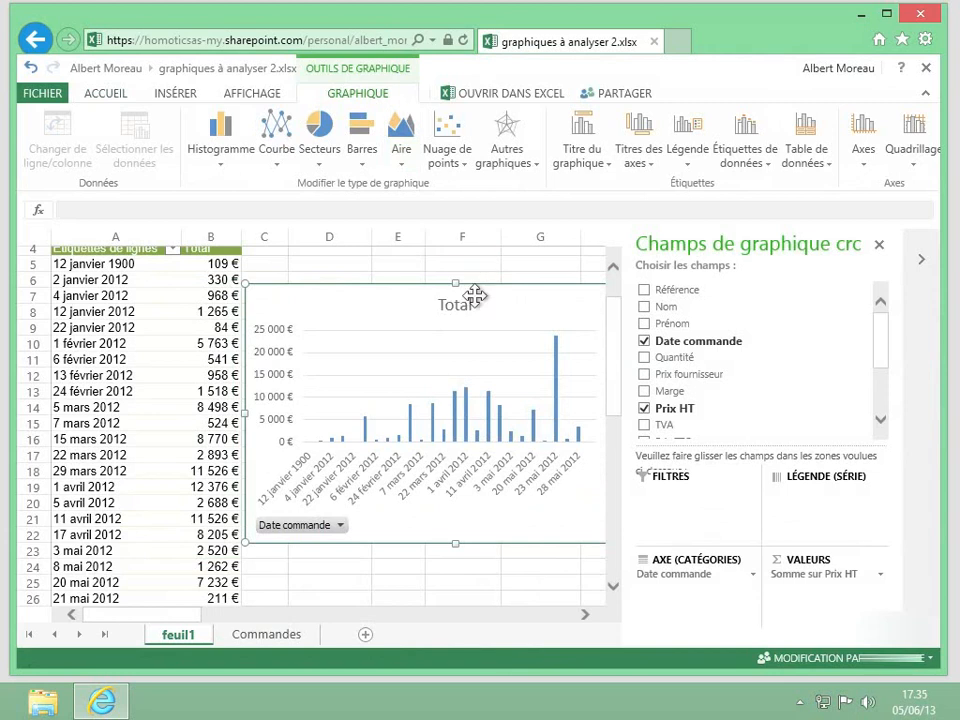
- Change the pivot chart's type to a 2D stacked line chart
click(278, 140)
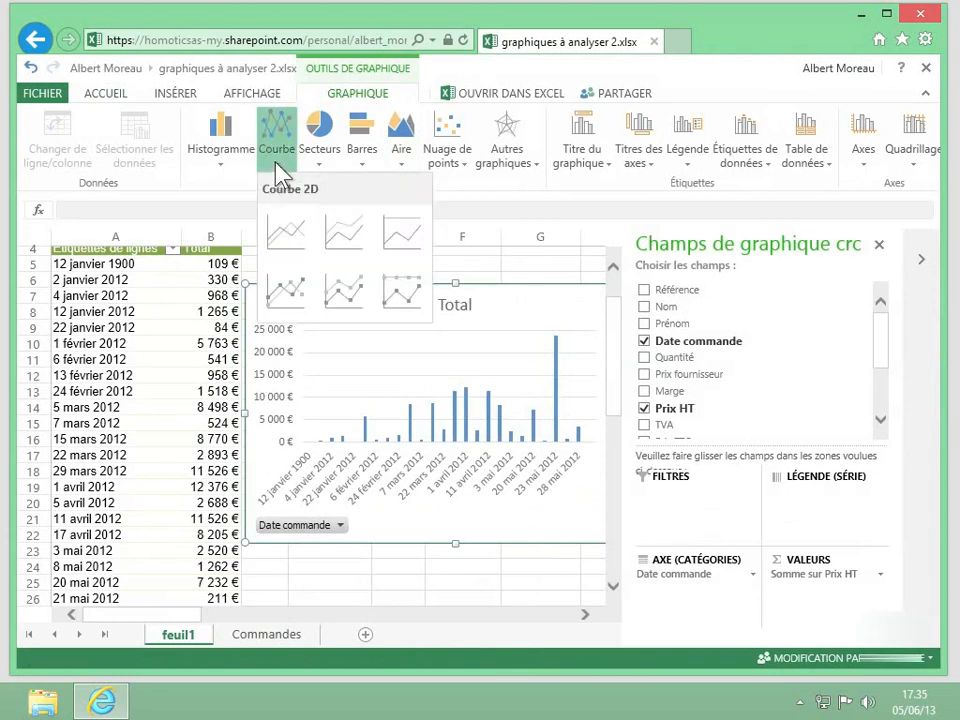
click(343, 252)
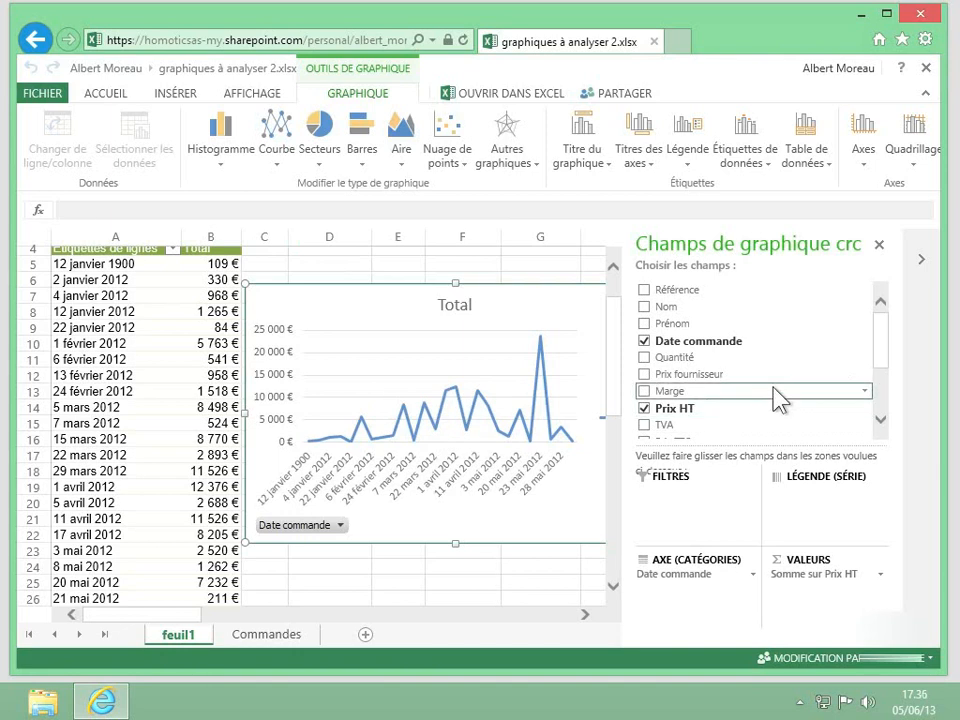
- Add the Ville field to the pivot chart and place it above Date commande in the axis categories
scroll(778, 398, down, 1)
scroll(778, 398, down, 1)
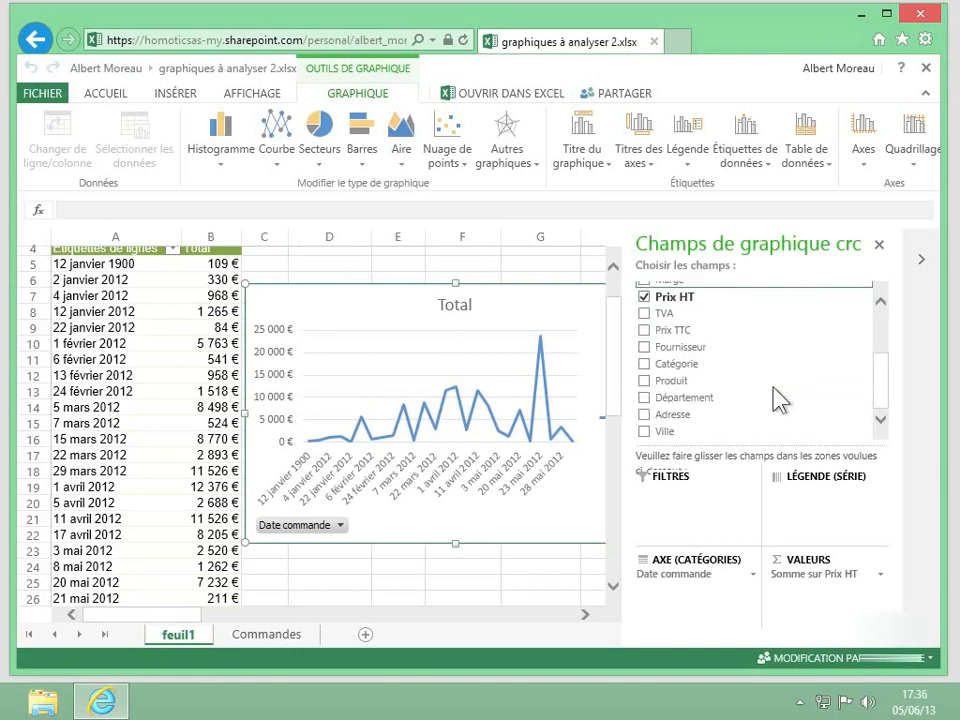
click(642, 432)
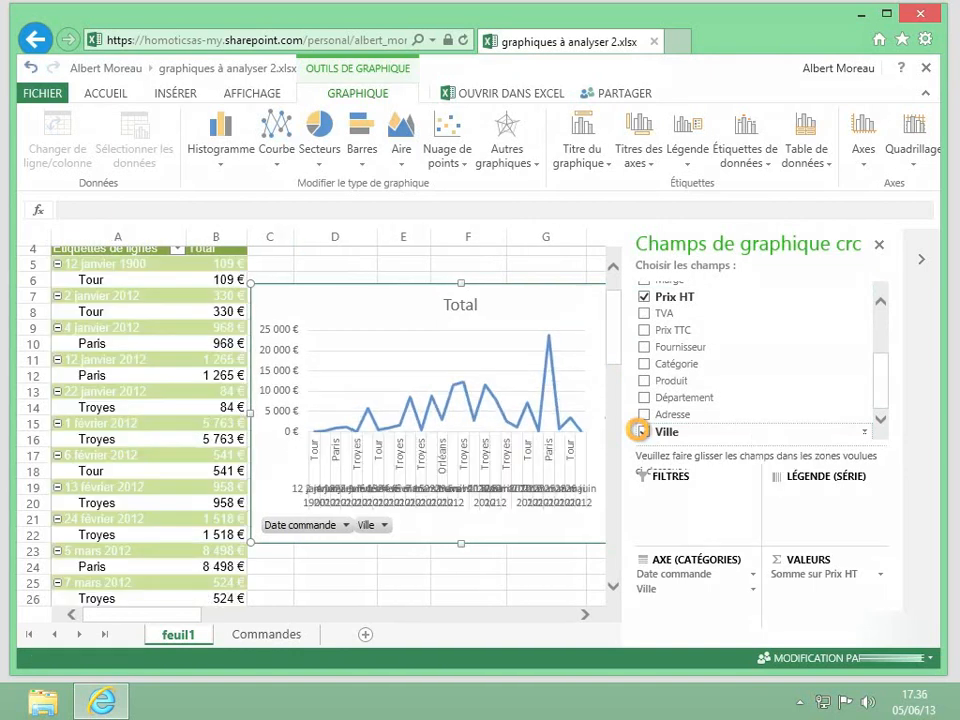
drag(664, 591, 657, 570)
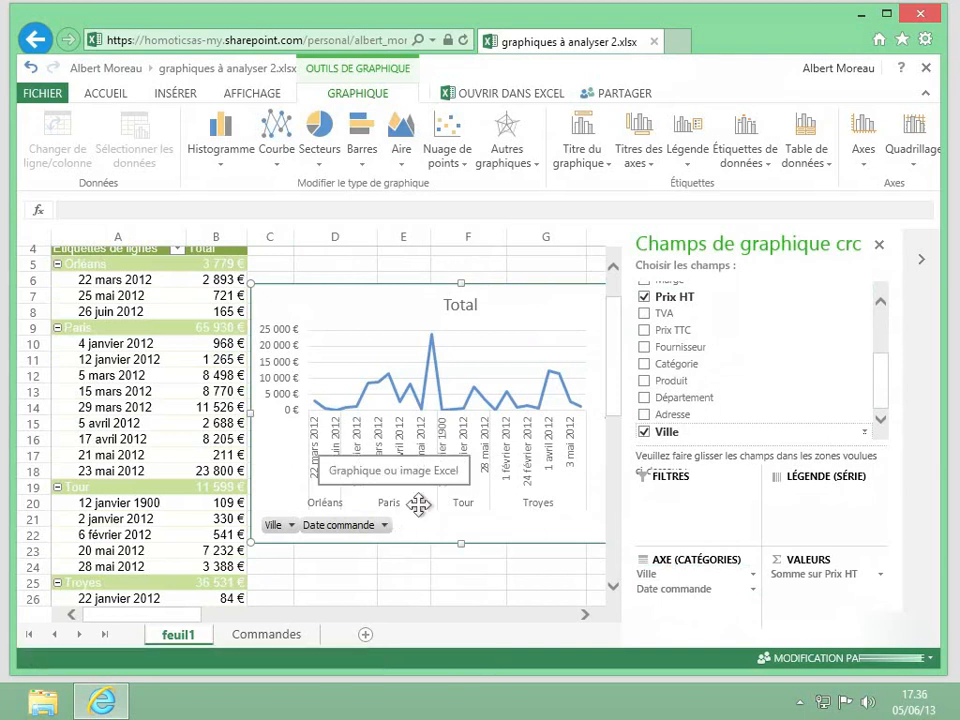
click(753, 576)
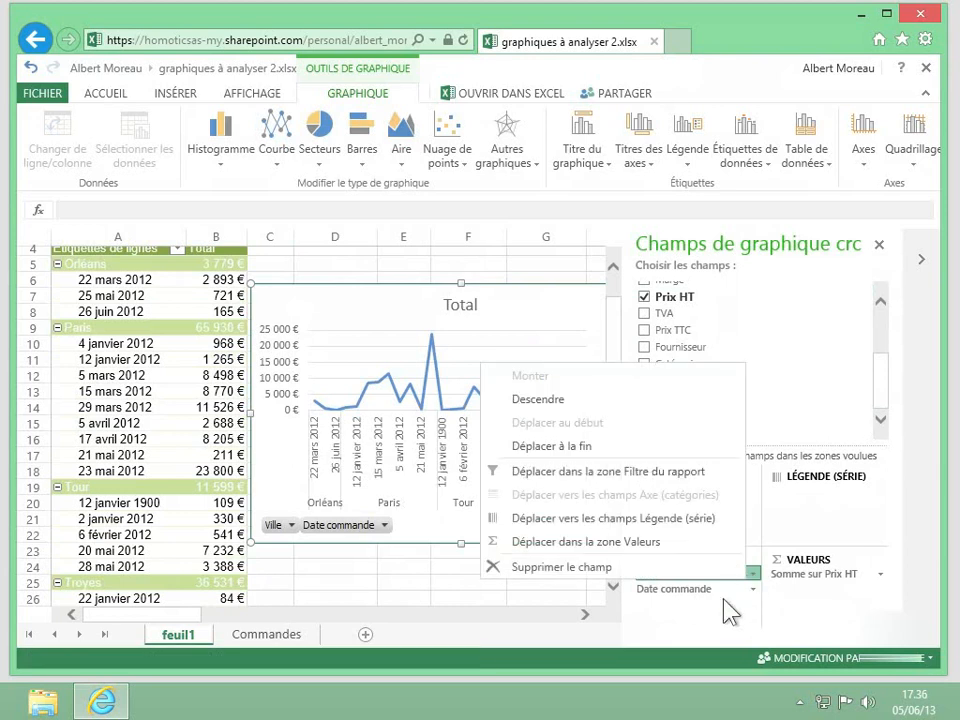
click(739, 607)
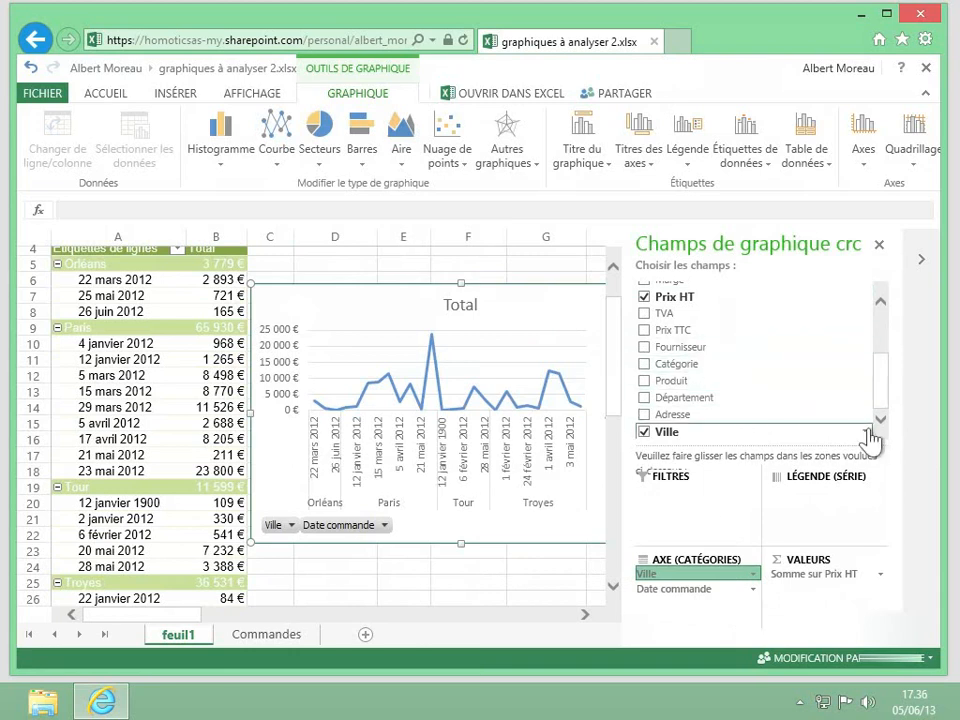
- Filter the Ville field to exclude Paris, keeping Orléans, Tour and Troyes
click(865, 428)
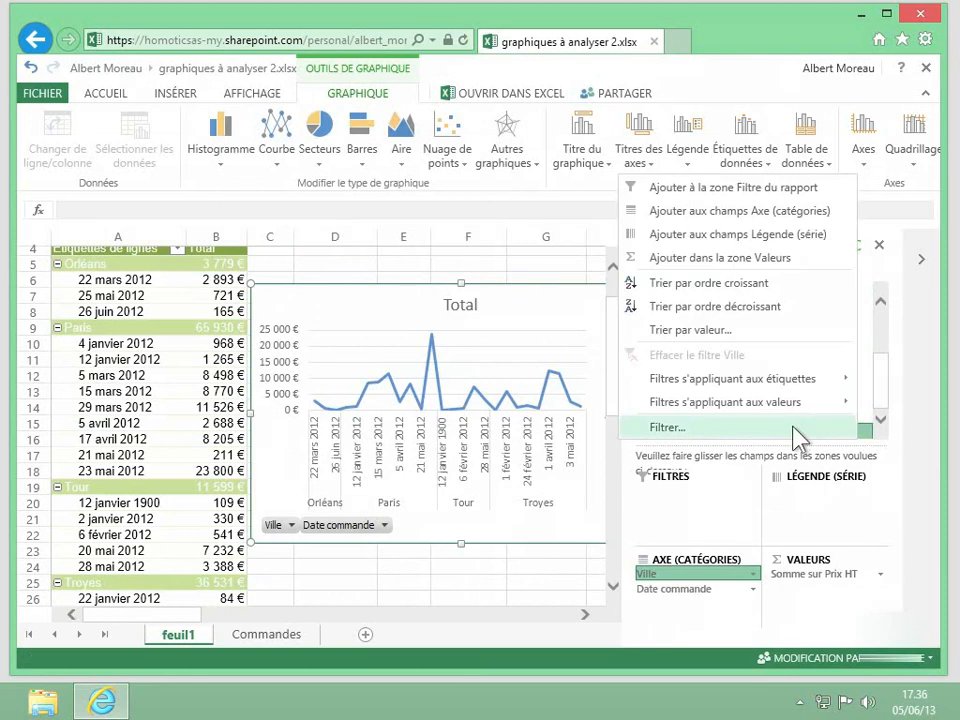
click(798, 433)
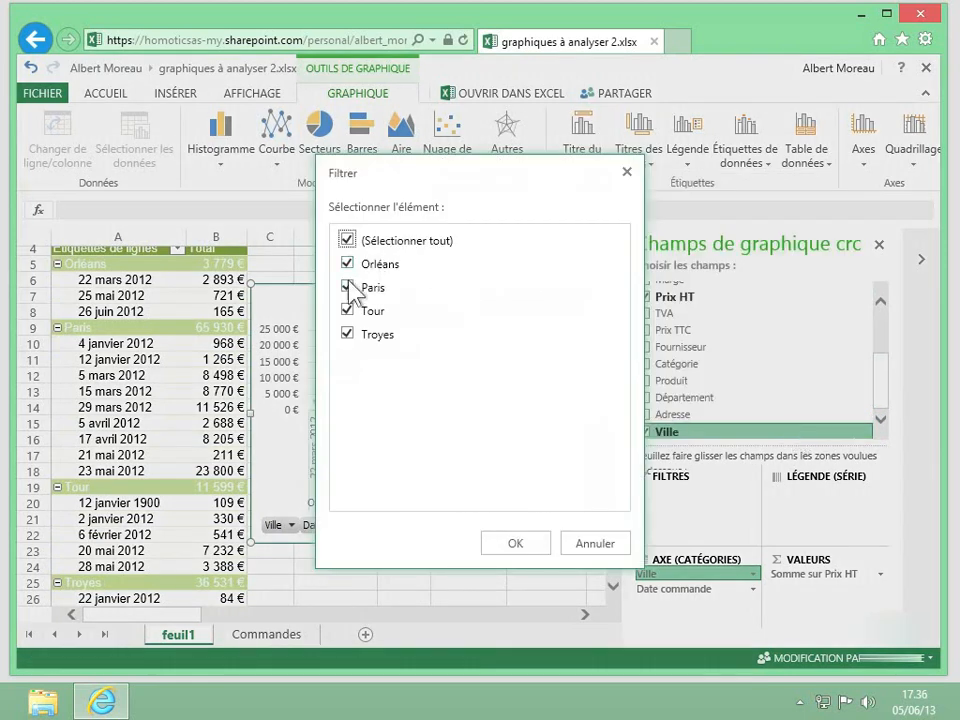
click(347, 288)
click(516, 545)
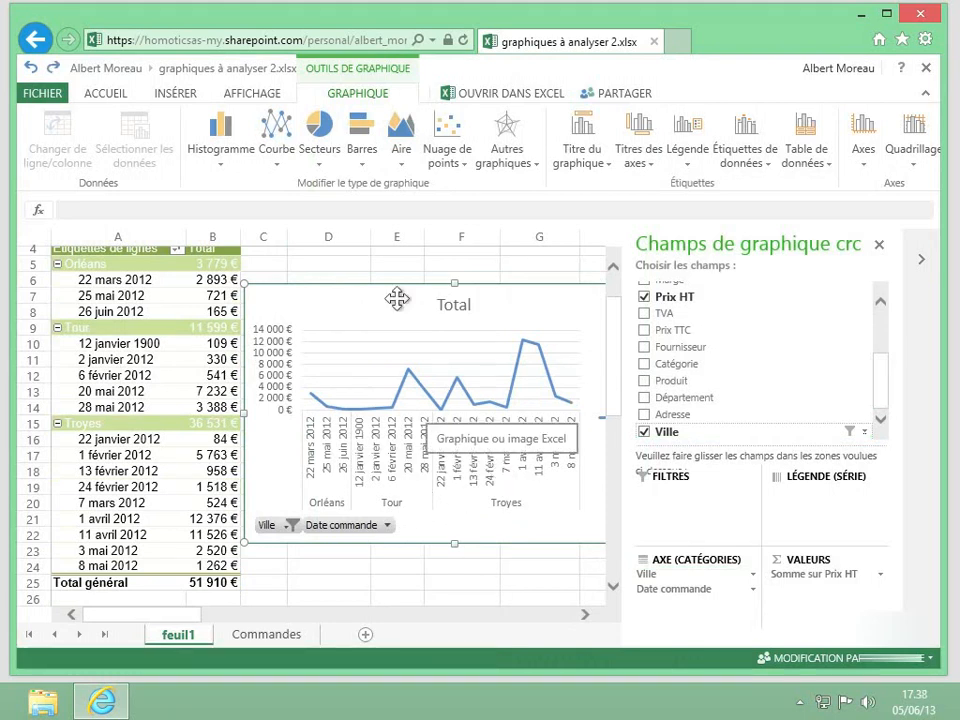
- Change the pivot chart to a 2D clustered column chart and show its legend at the bottom
click(238, 168)
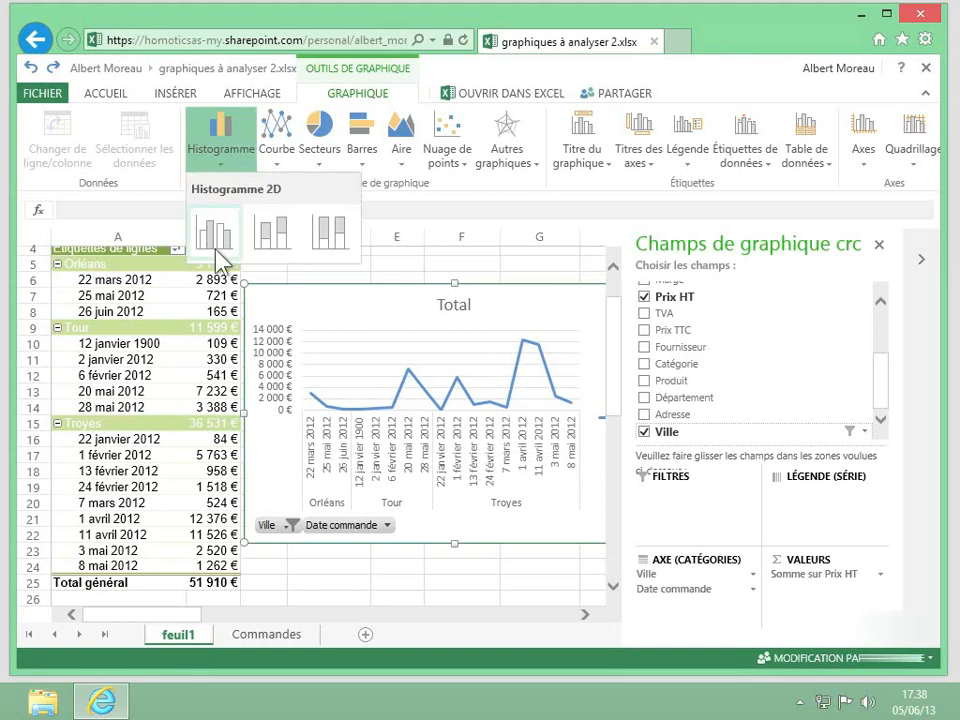
click(216, 251)
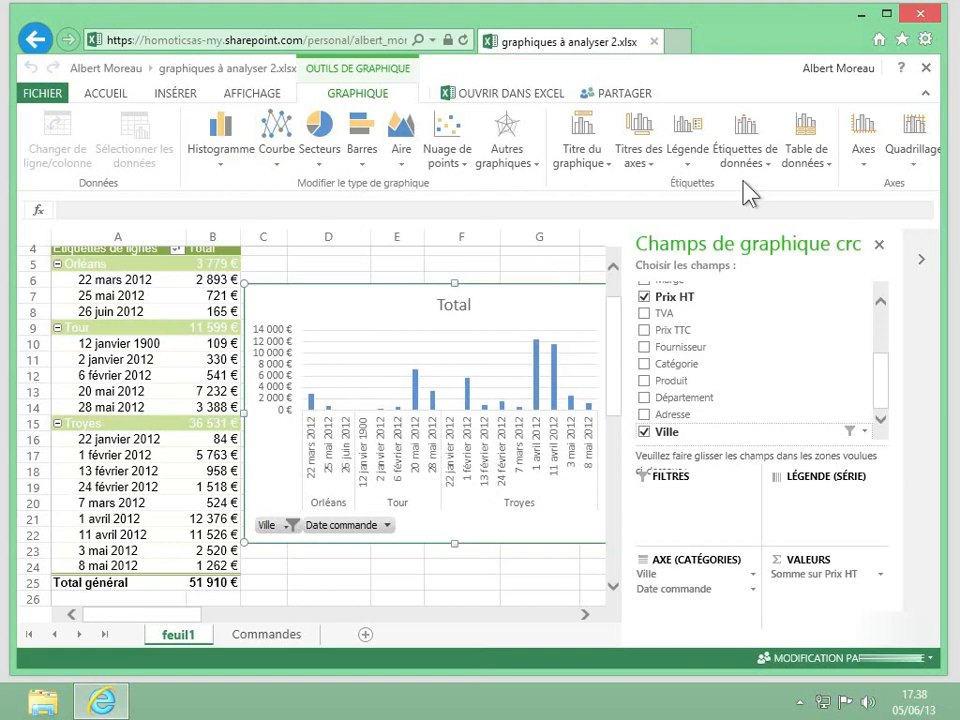
click(697, 158)
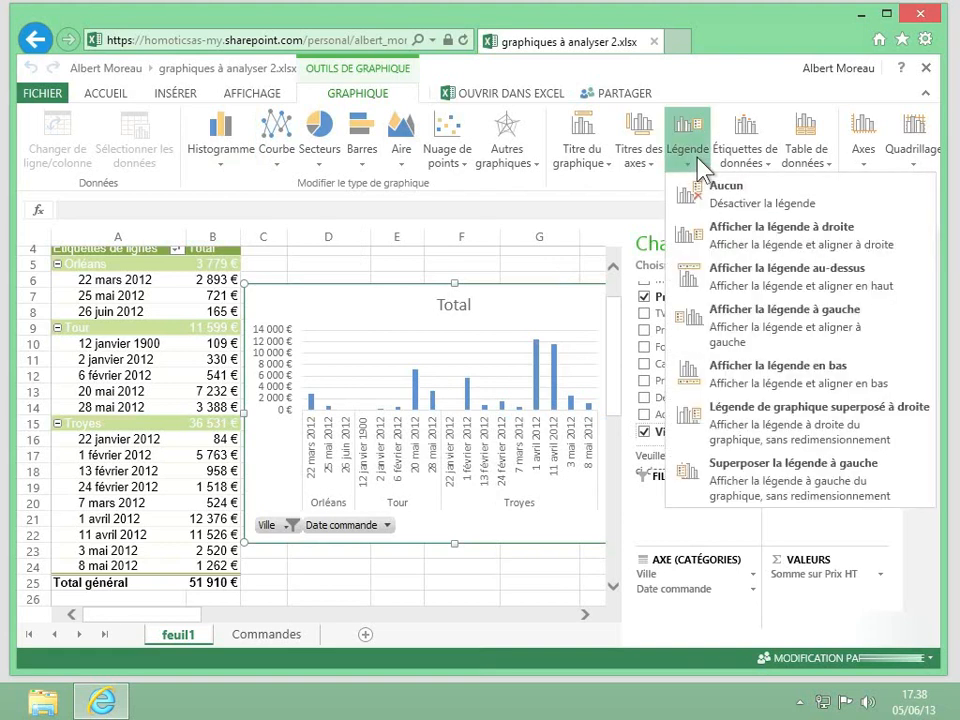
click(727, 385)
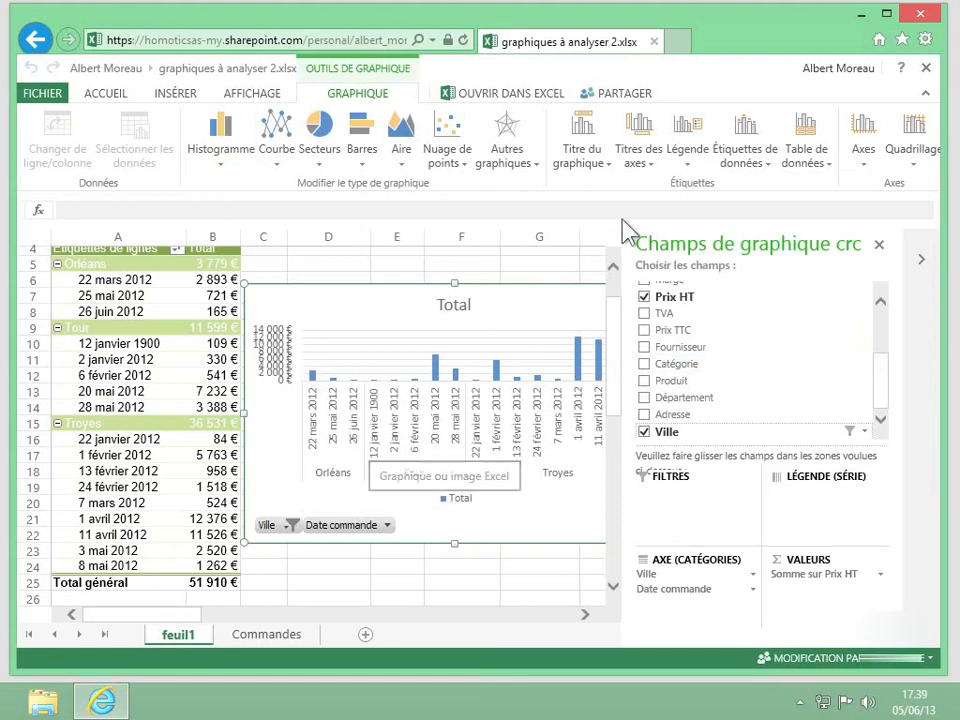
- Display centred data labels on the chart's columns and turn them off again
click(745, 165)
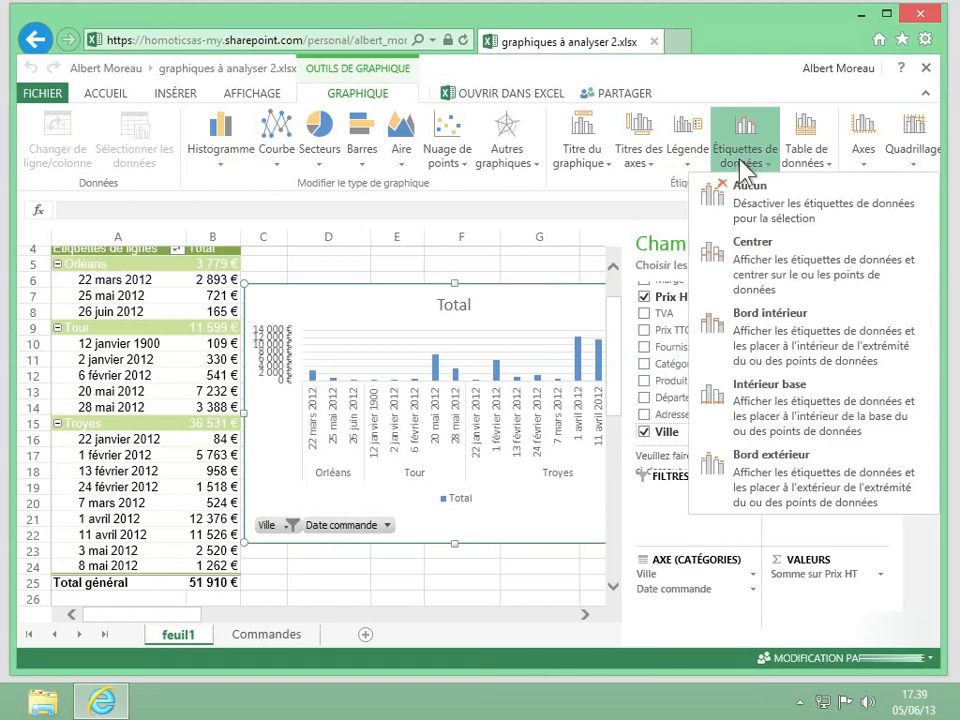
click(748, 270)
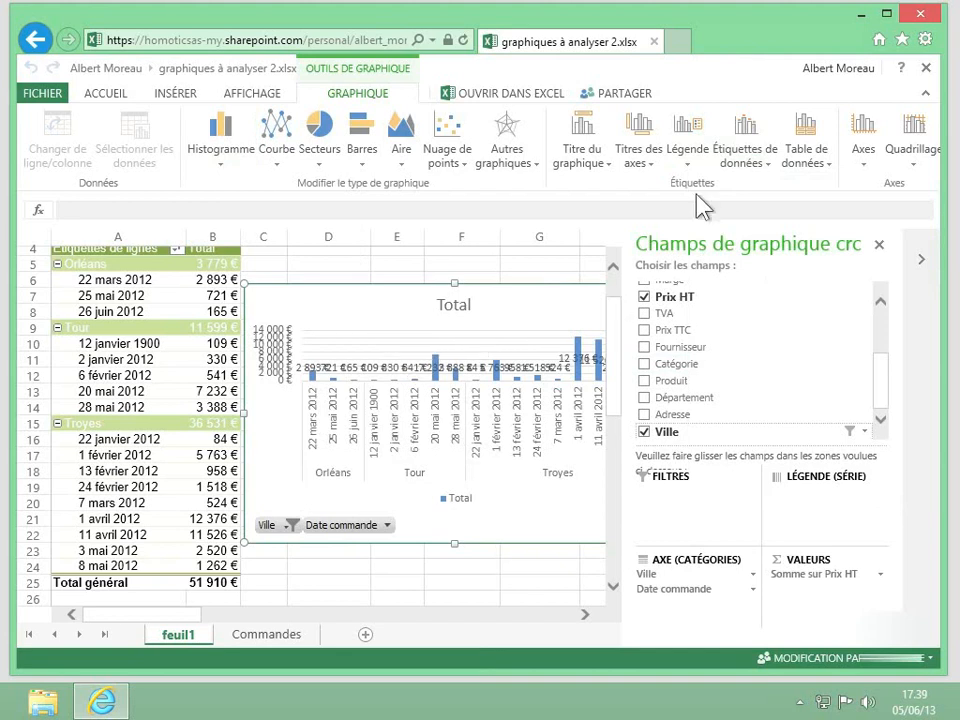
click(738, 163)
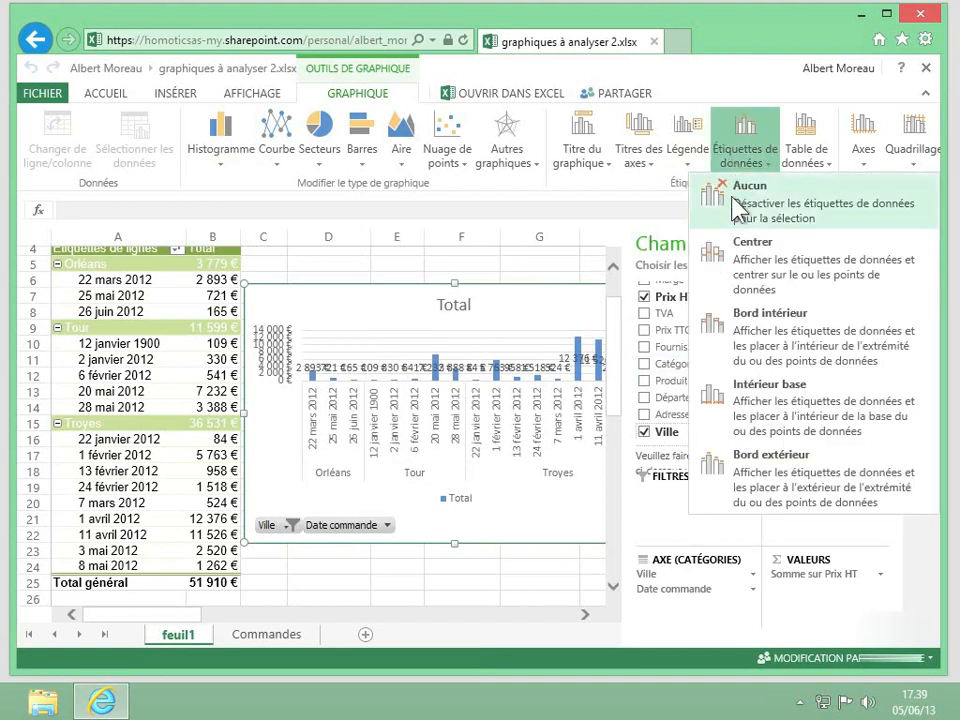
click(738, 205)
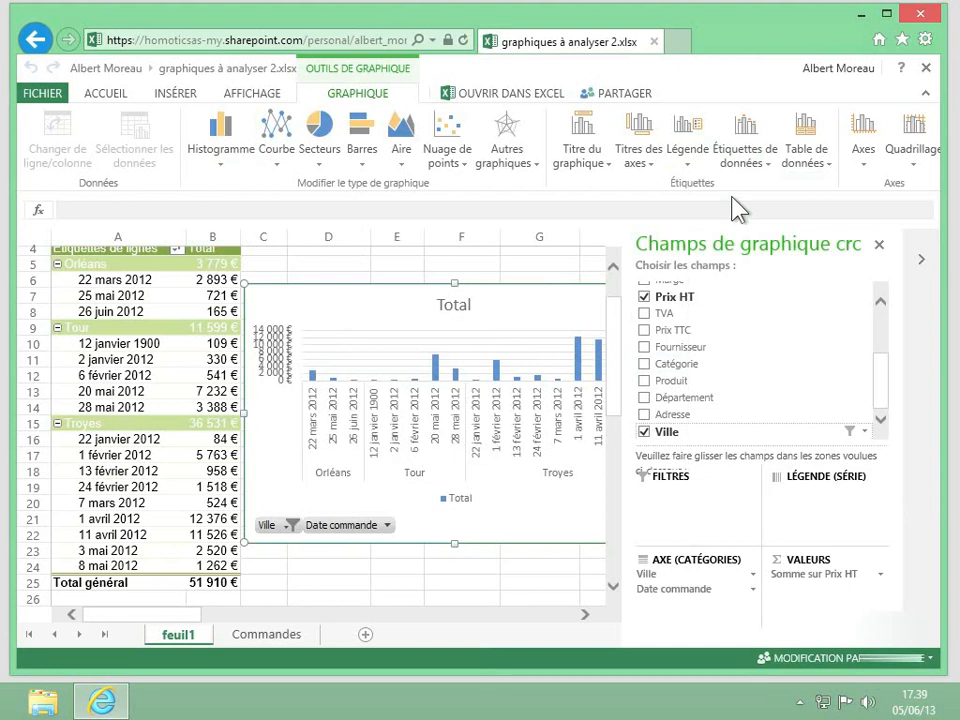
- Close the chart's field list to reveal the whole chart on the sheet
click(879, 247)
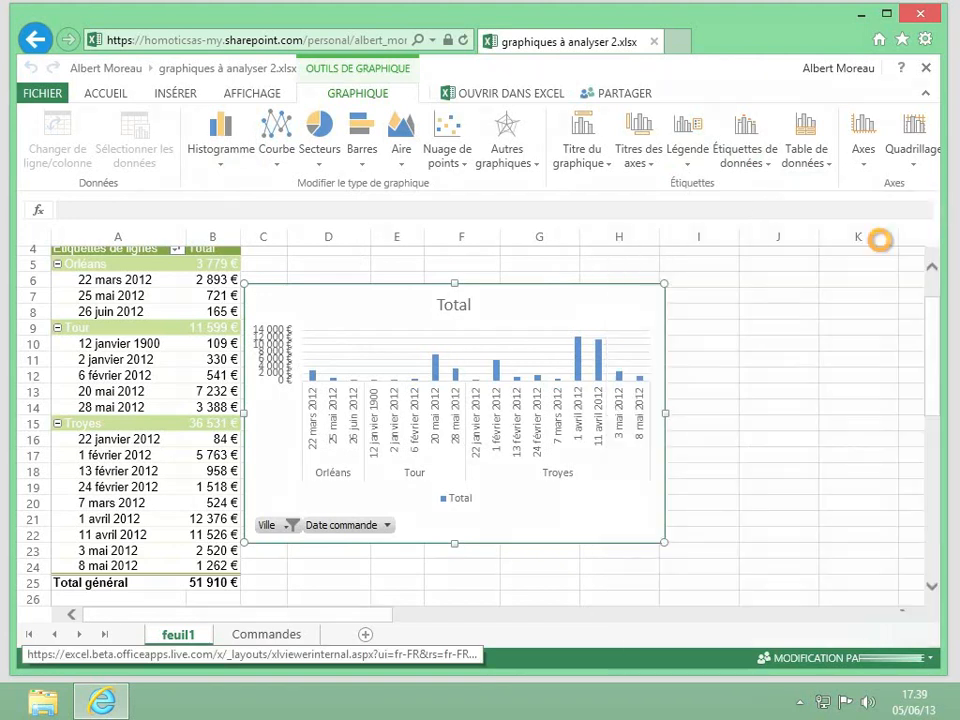